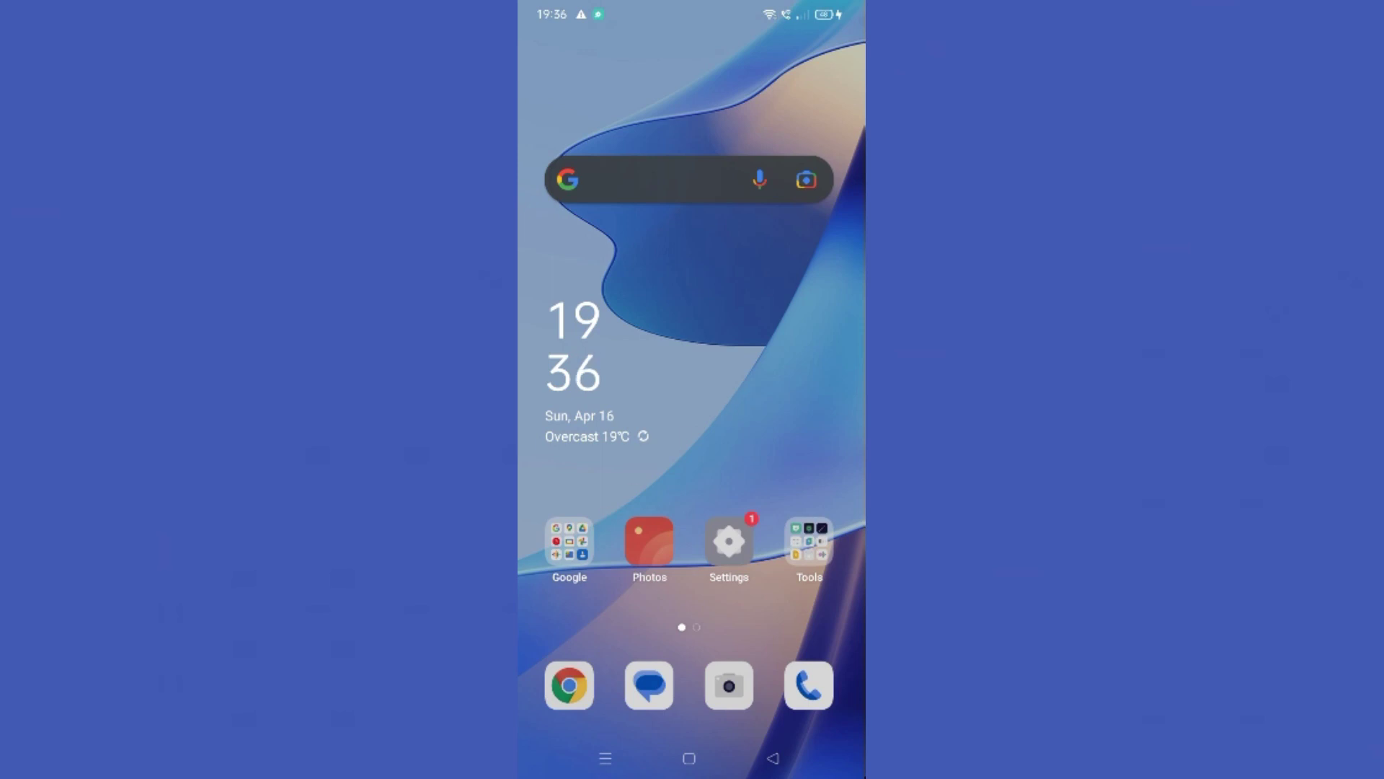
- Search Google in Chrome for 'music bot discord' using the earlier suggestion
left_click(575, 656)
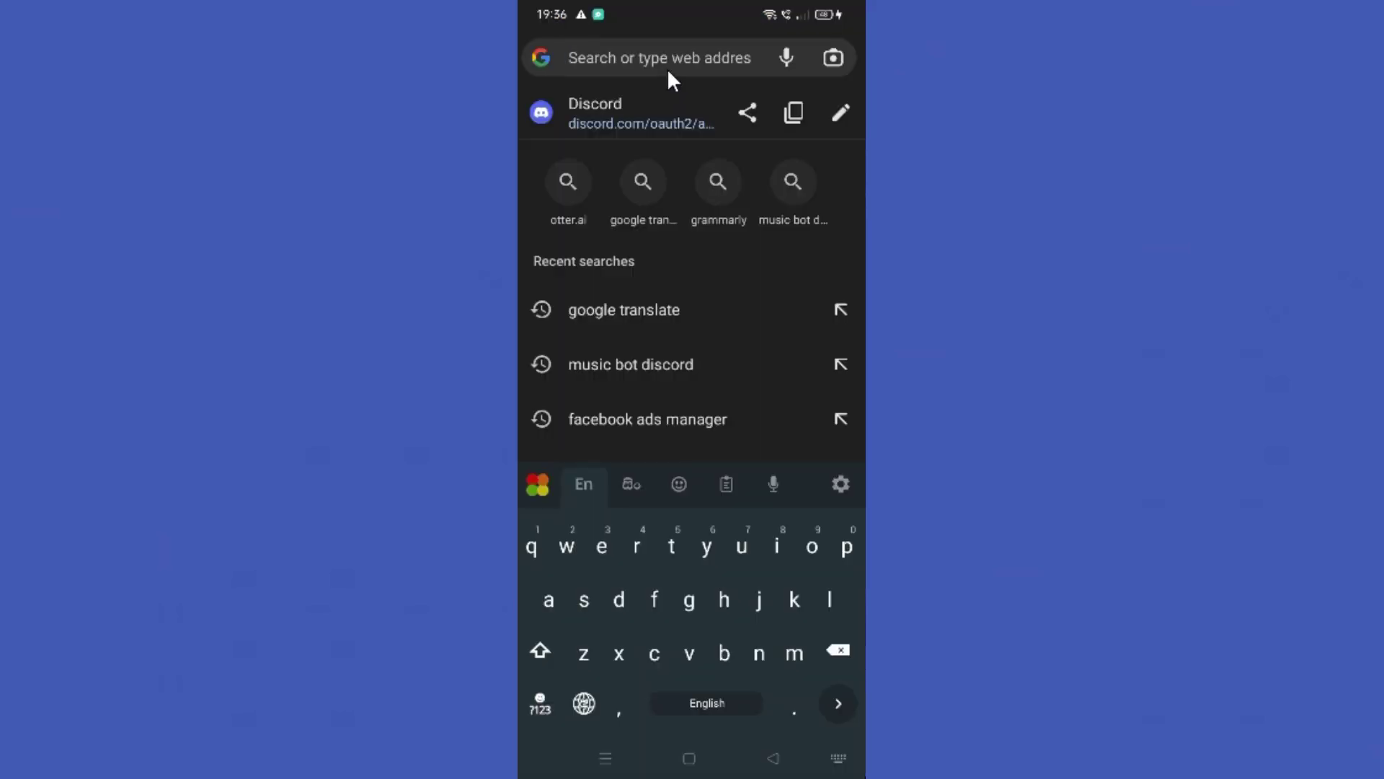
type("music")
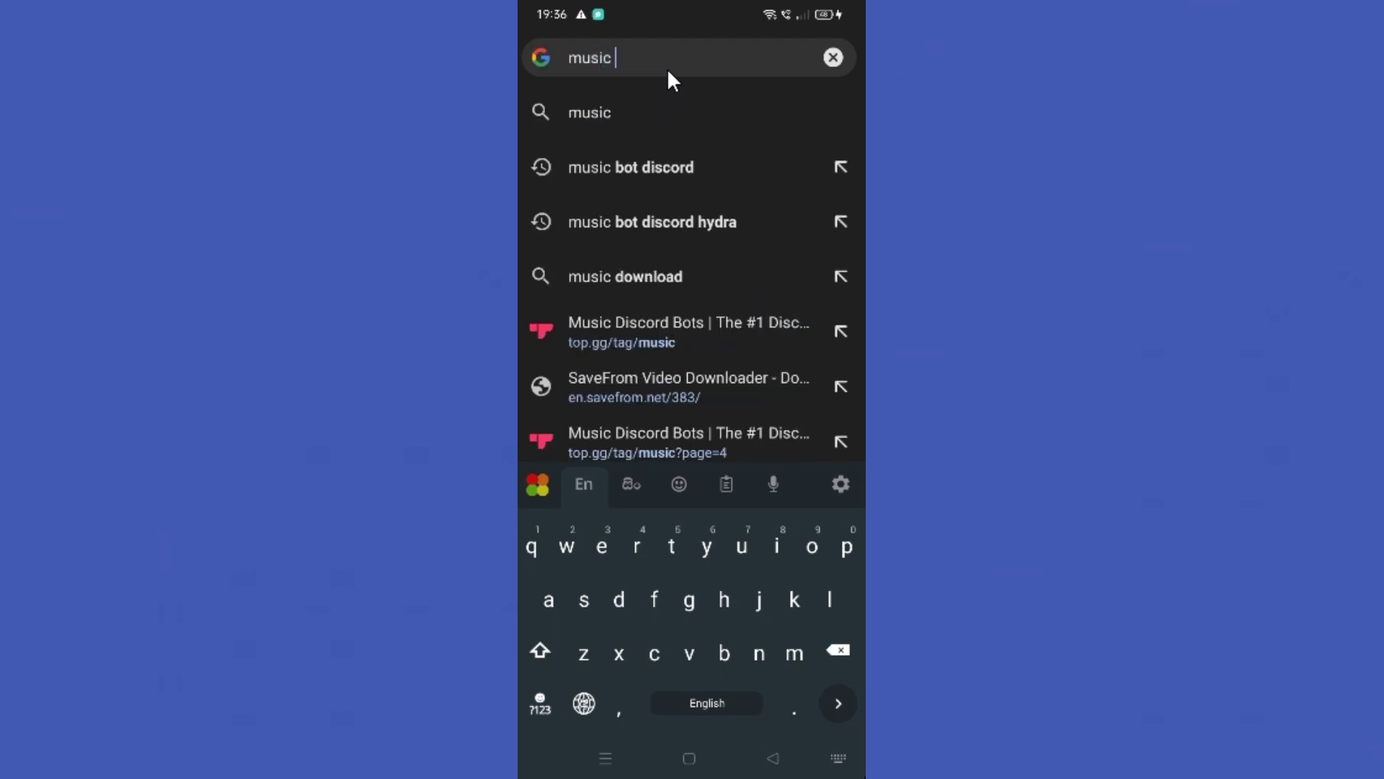
left_click(652, 166)
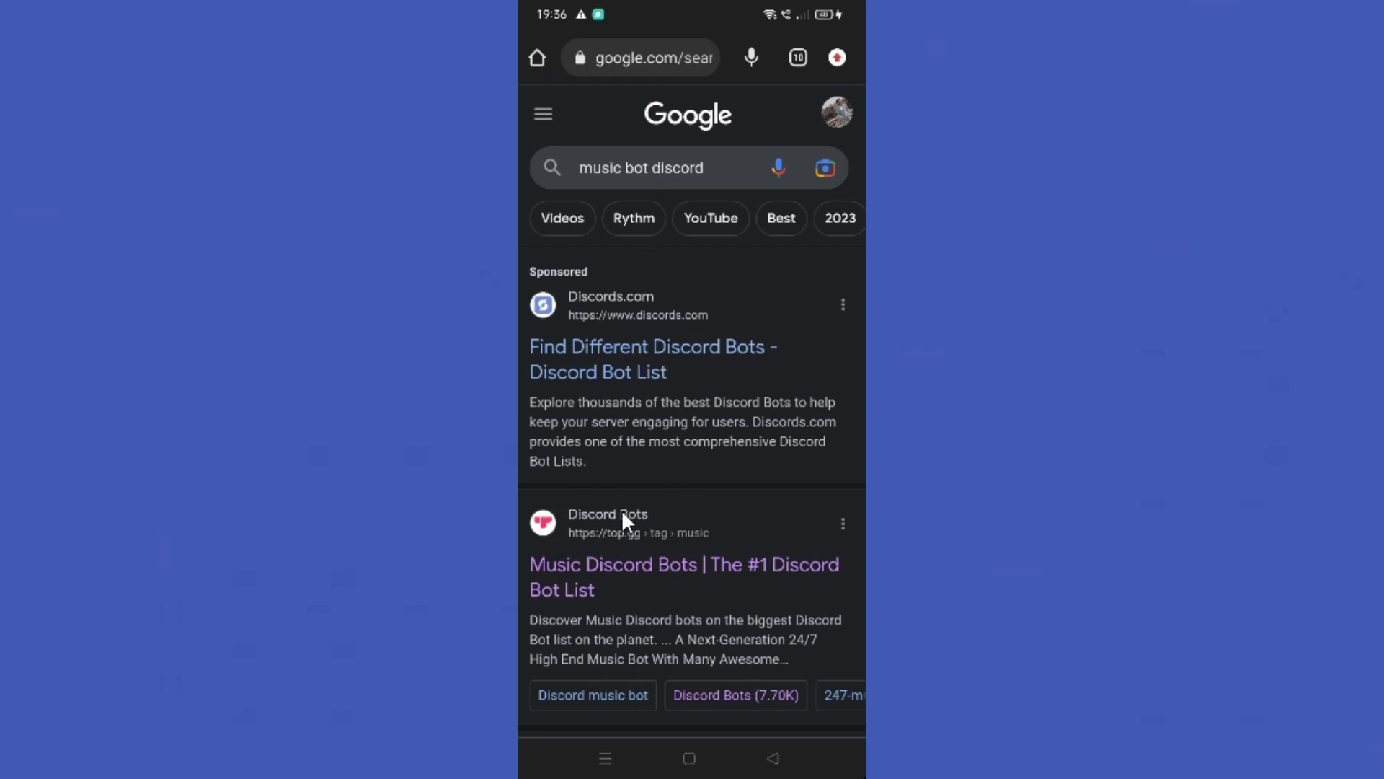
- Open top.gg's music bots list and choose the Hydra bot to invite it
left_click(605, 534)
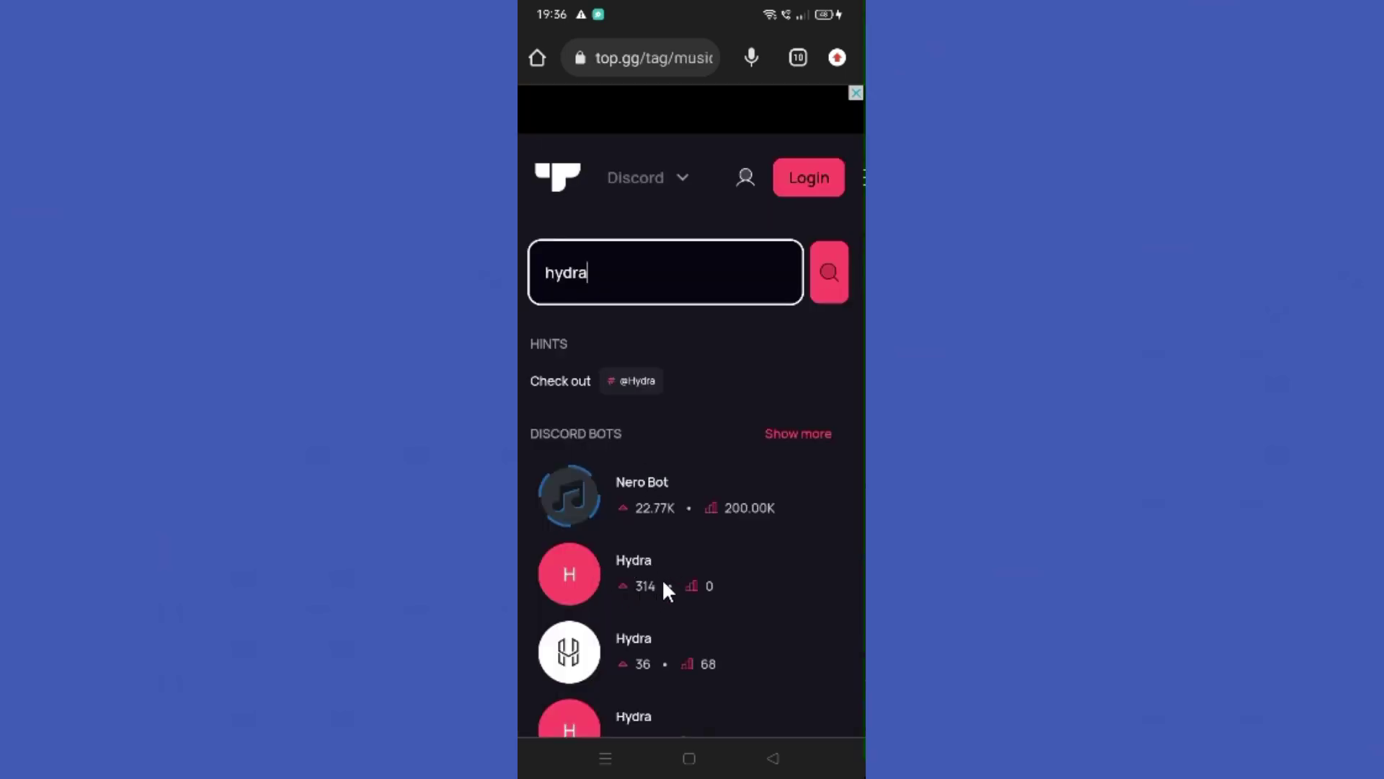
left_click(651, 554)
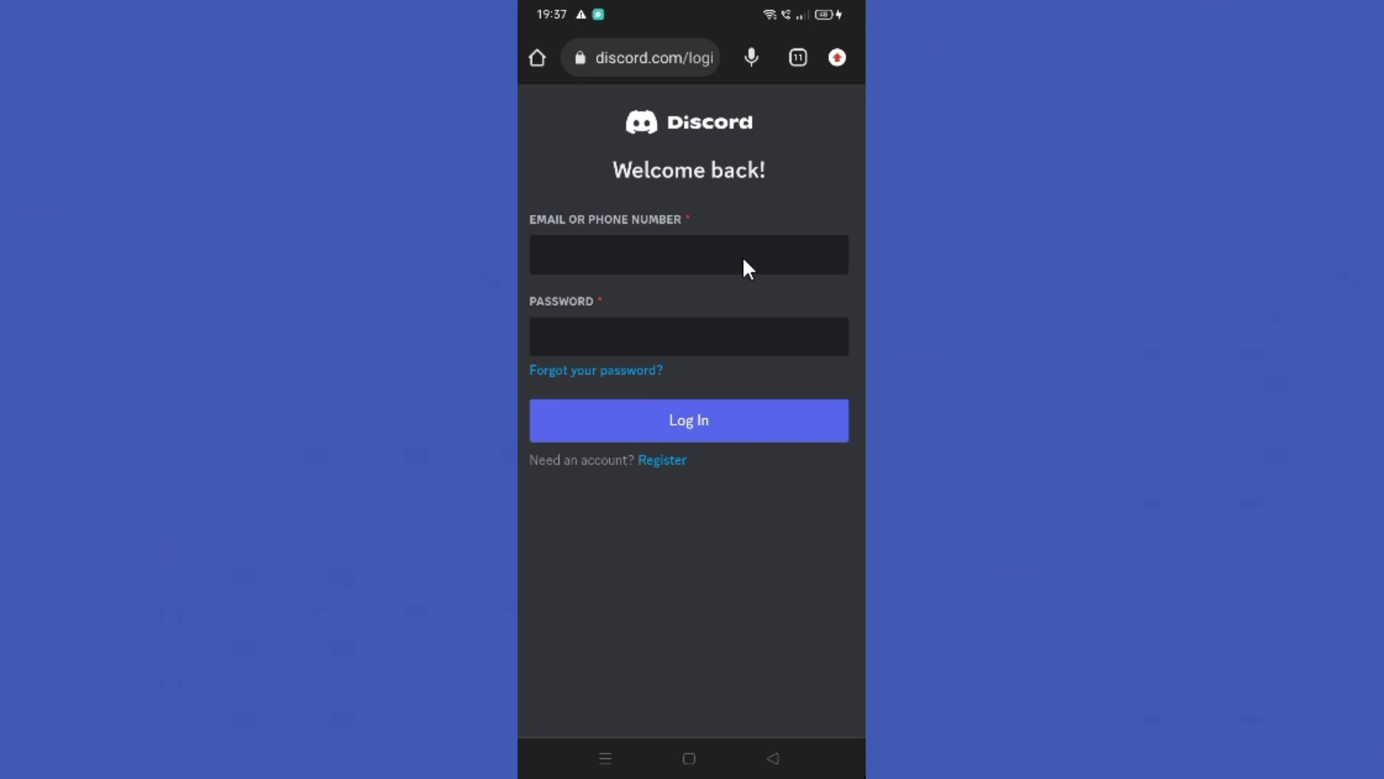
- Log in to Discord, choose your own server for Hydra, and continue to permissions
left_click(633, 337)
key("Return")
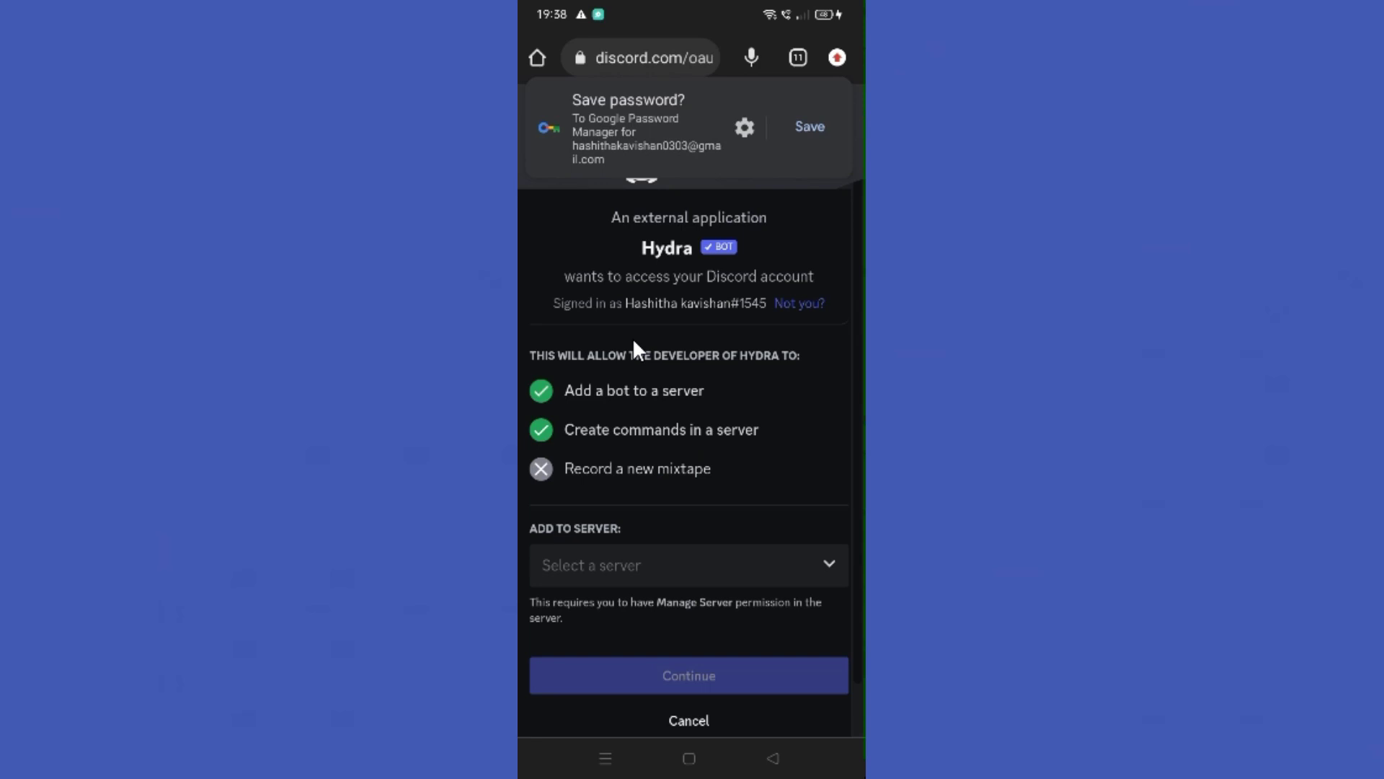
left_click(812, 560)
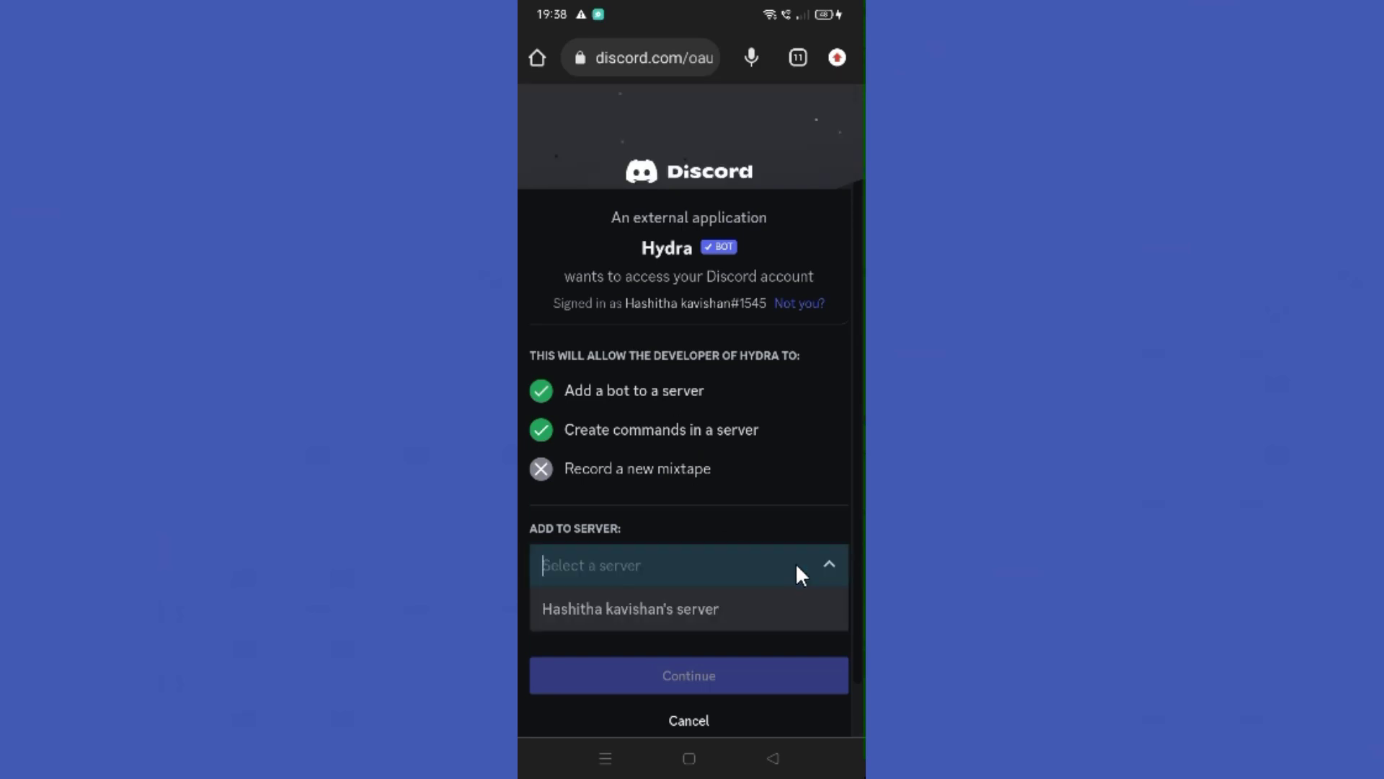
left_click(730, 331)
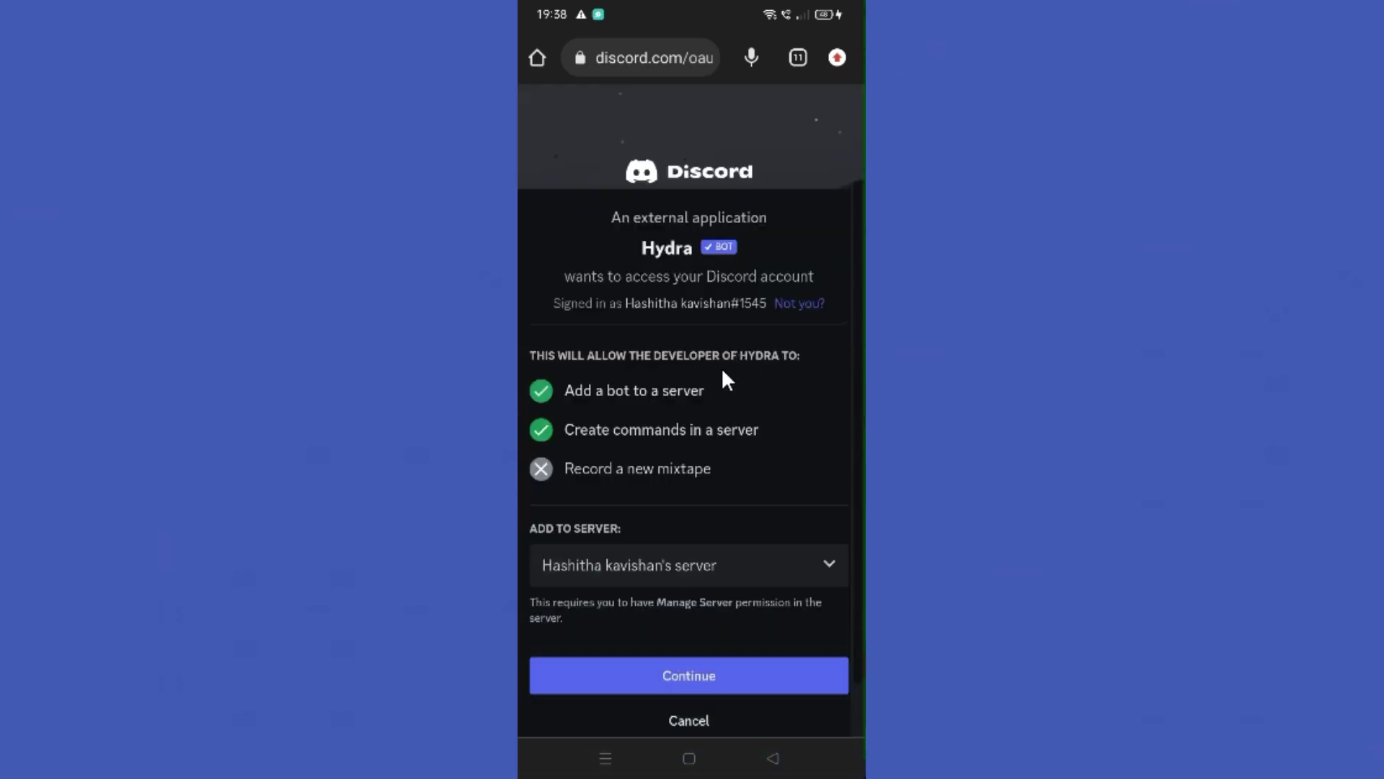
left_click(725, 690)
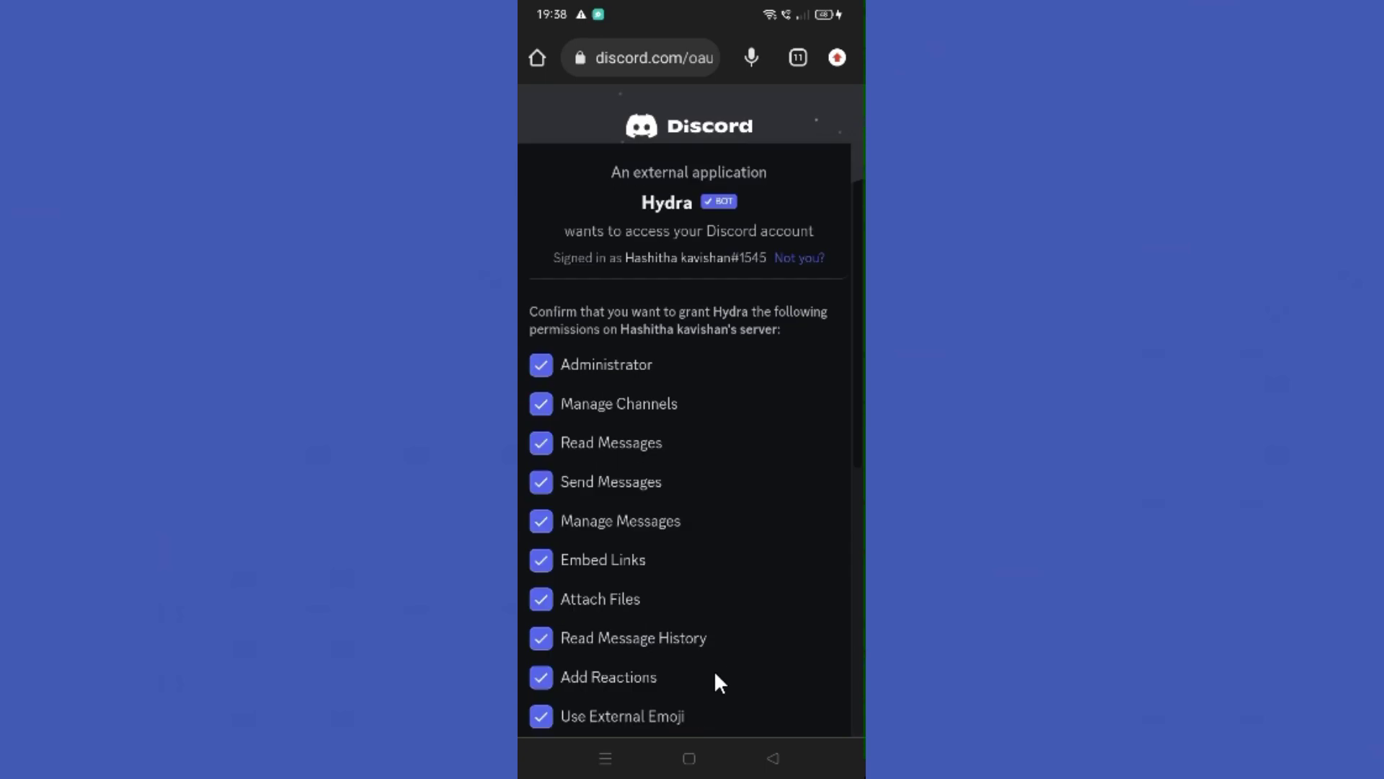
scroll(718, 665, "down", 5)
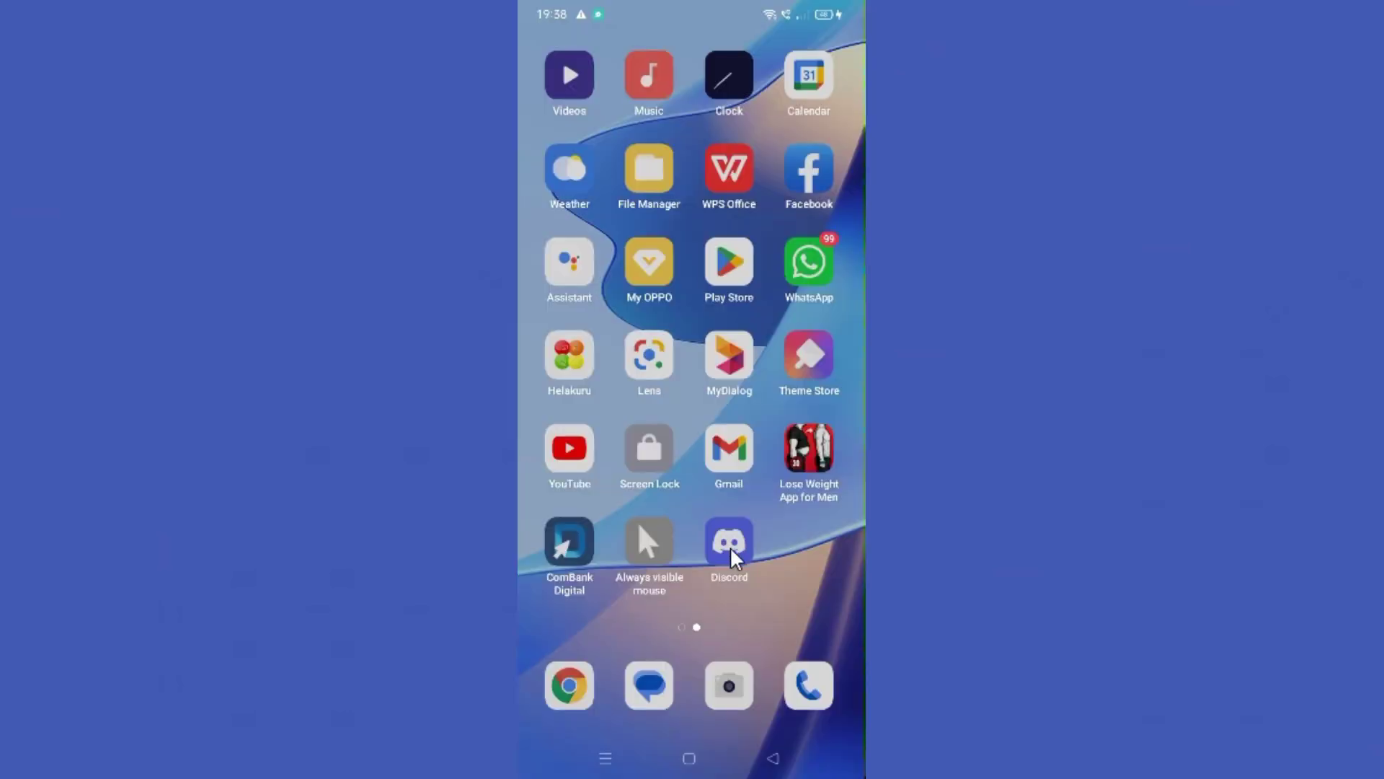
left_click(730, 554)
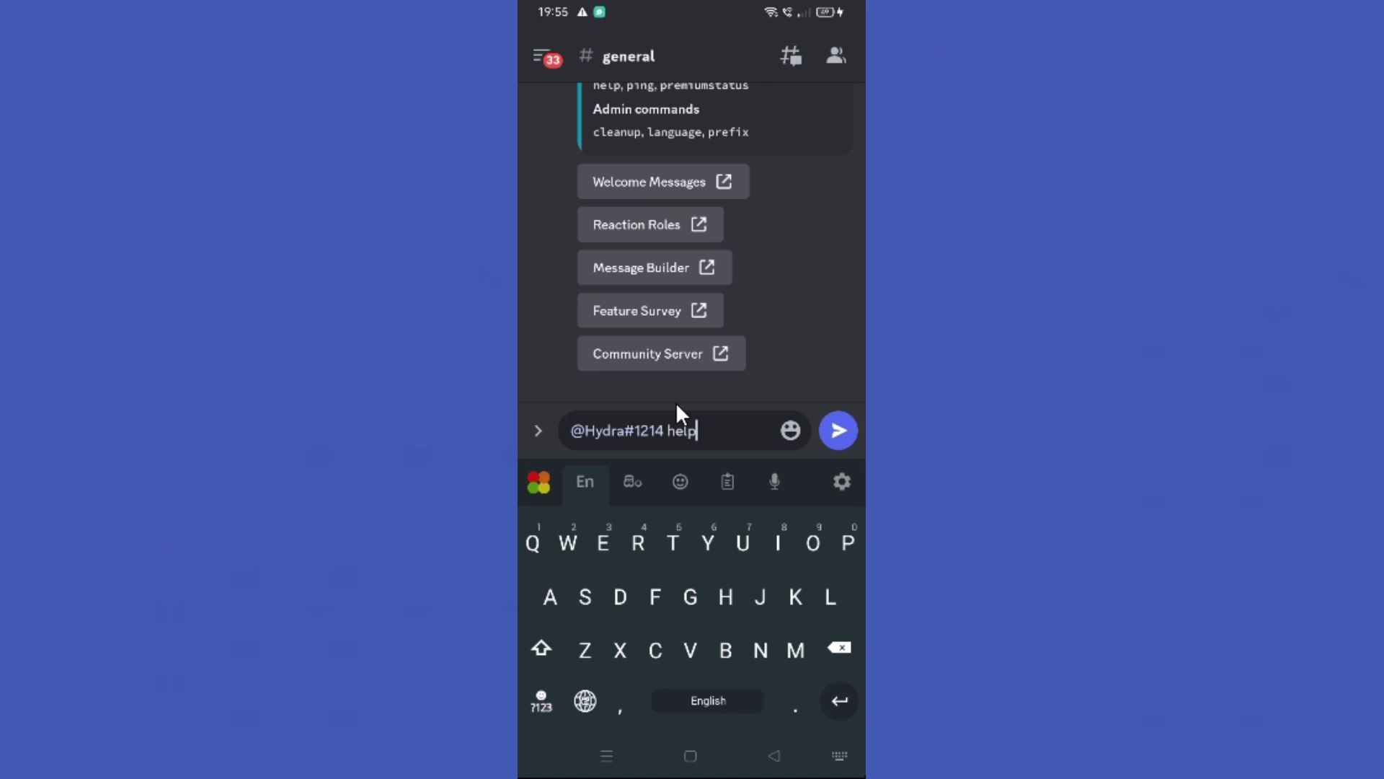
key("Return")
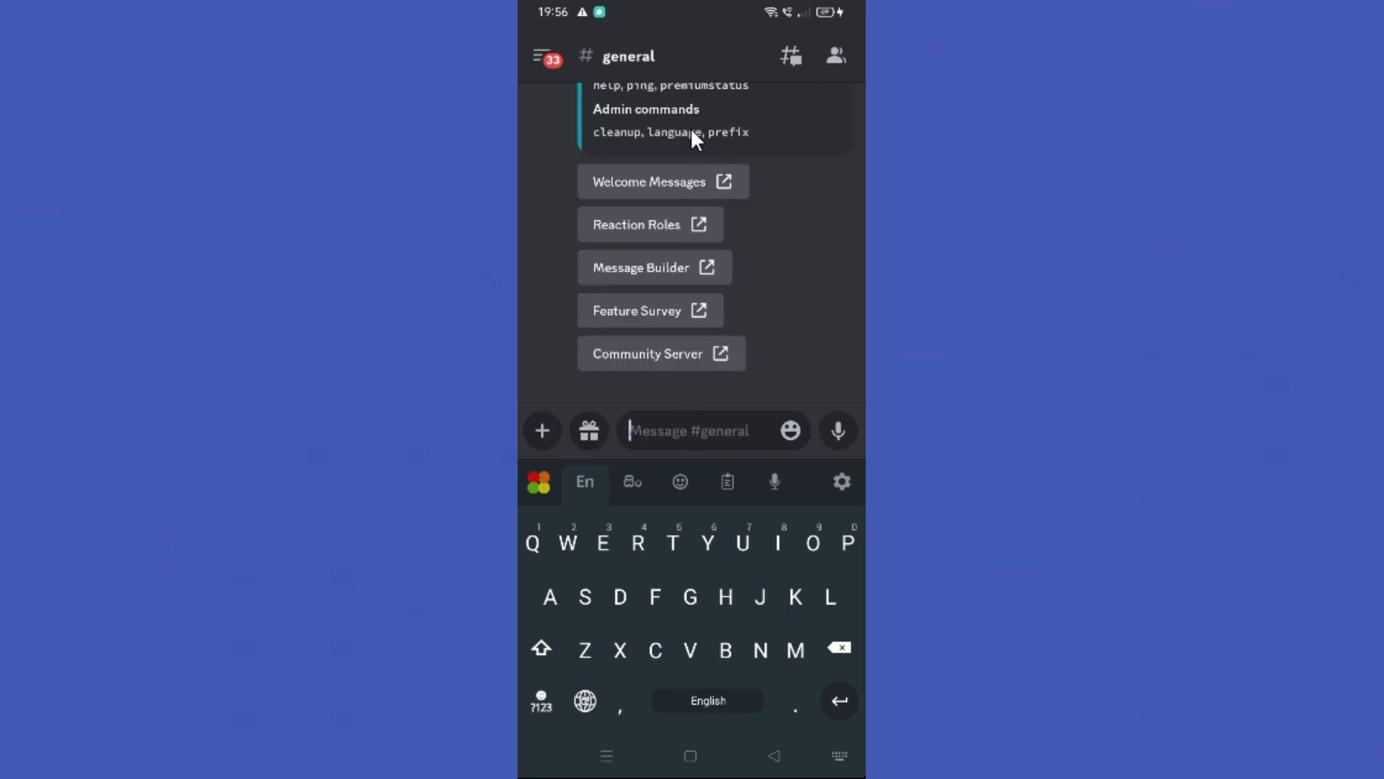
left_click_drag(822, 270, 806, 517)
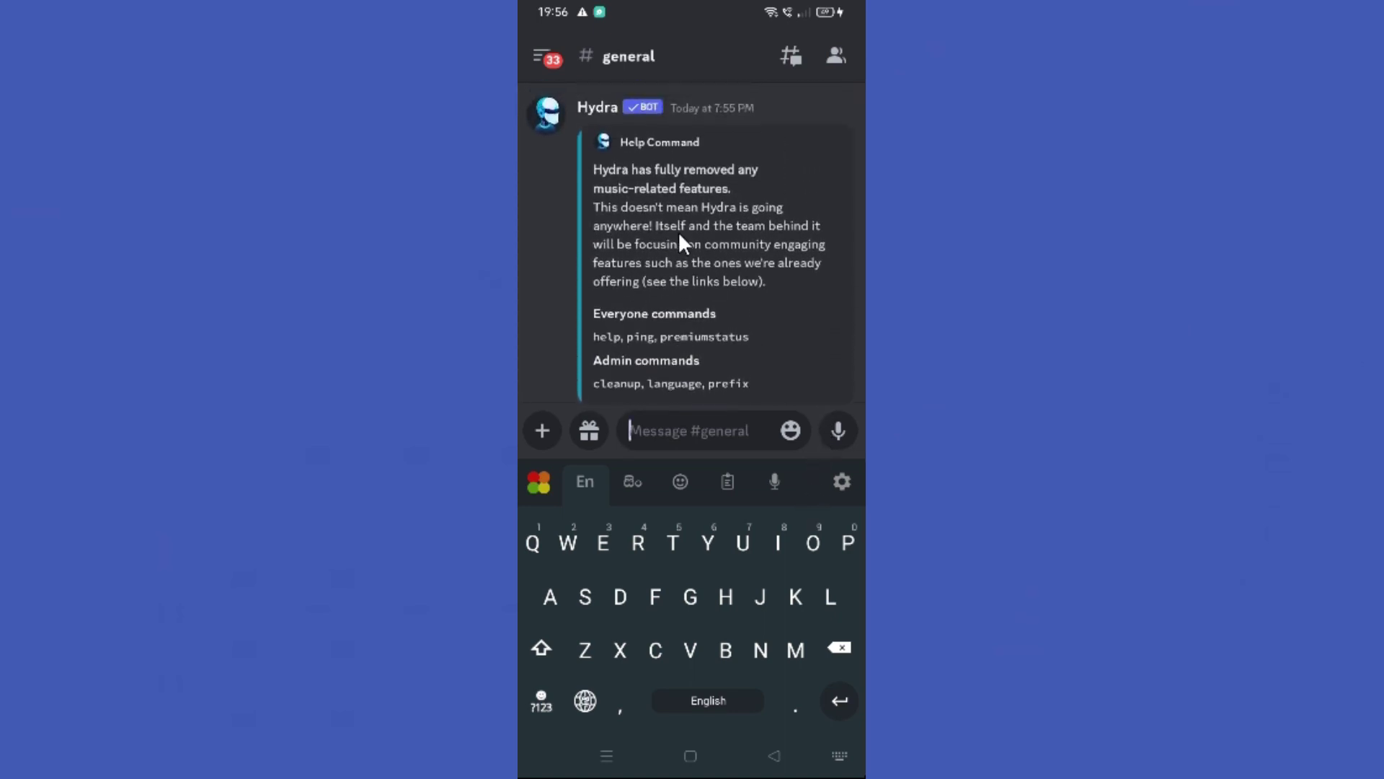
- Open the General voice channel from the server's channel list
left_click(543, 51)
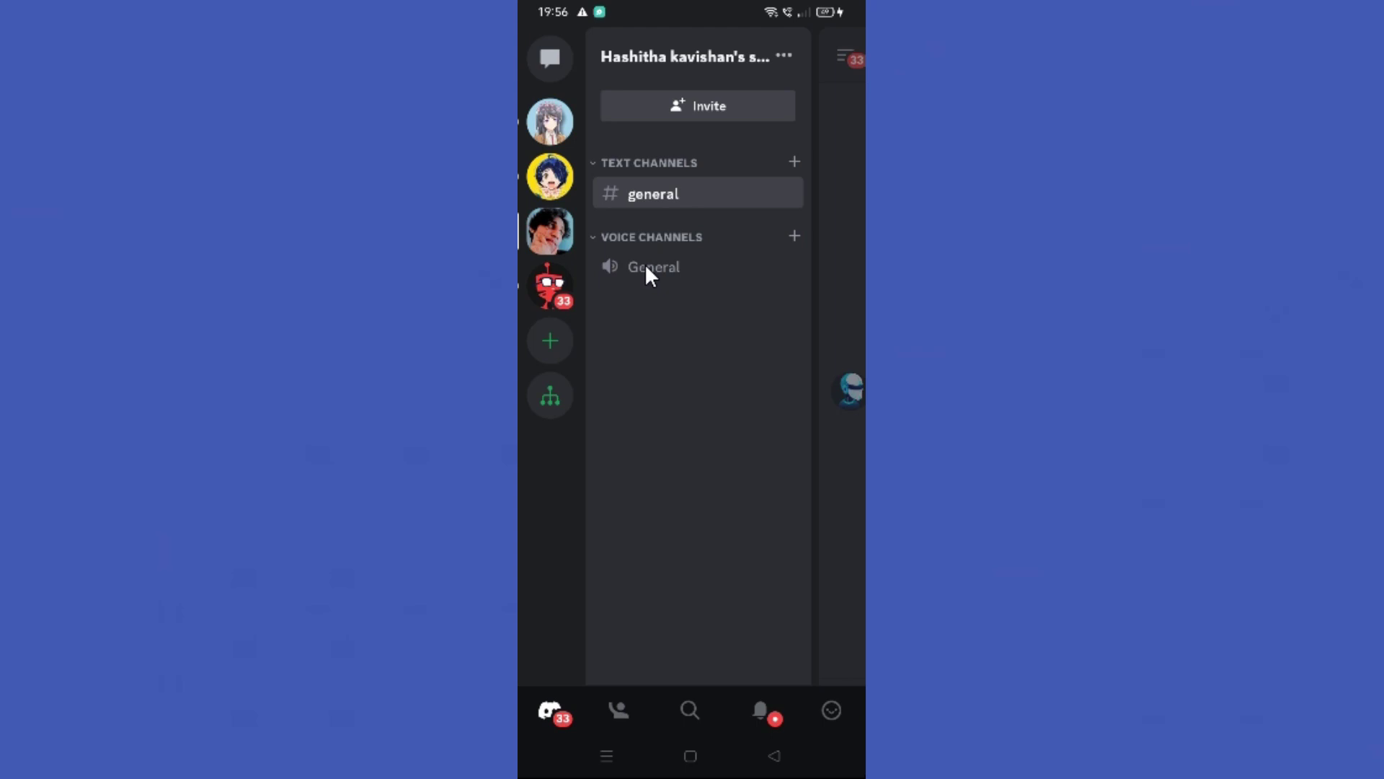
left_click(646, 266)
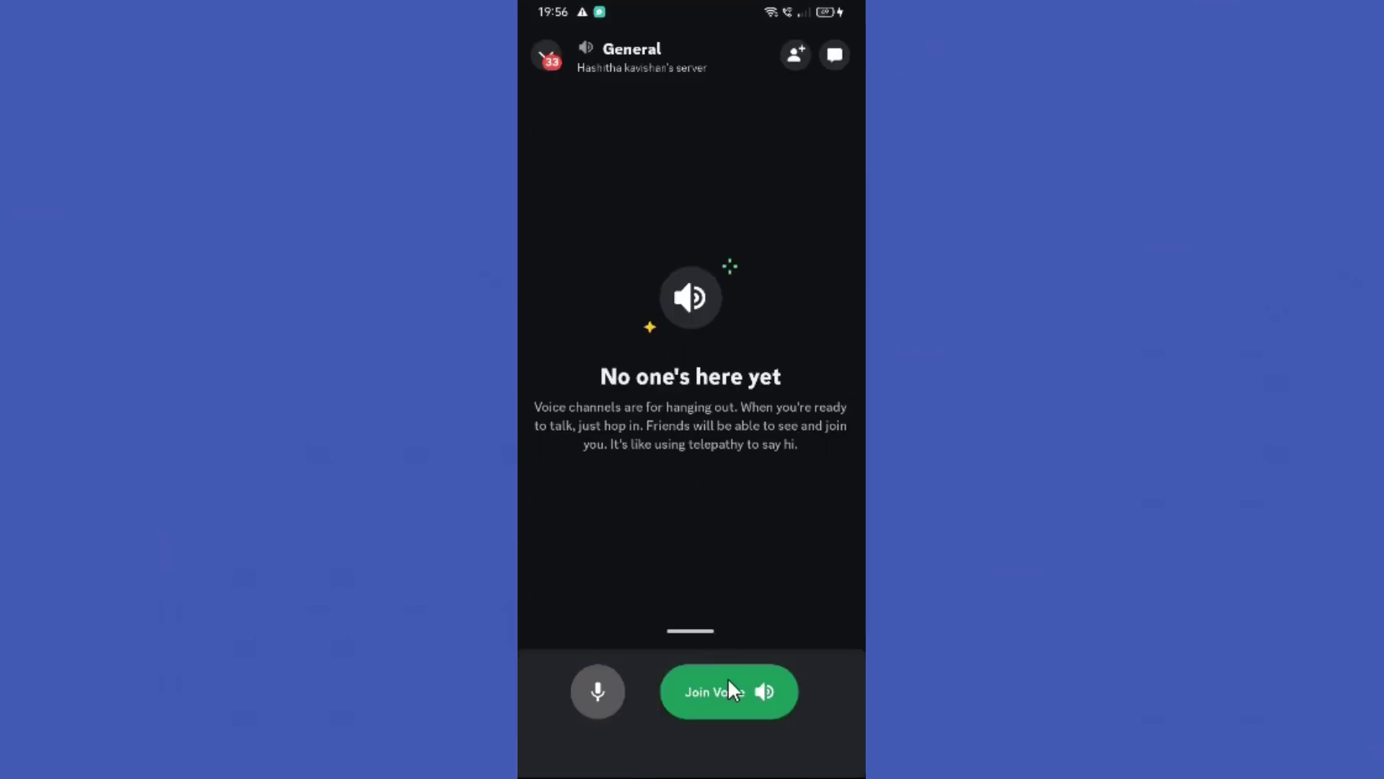